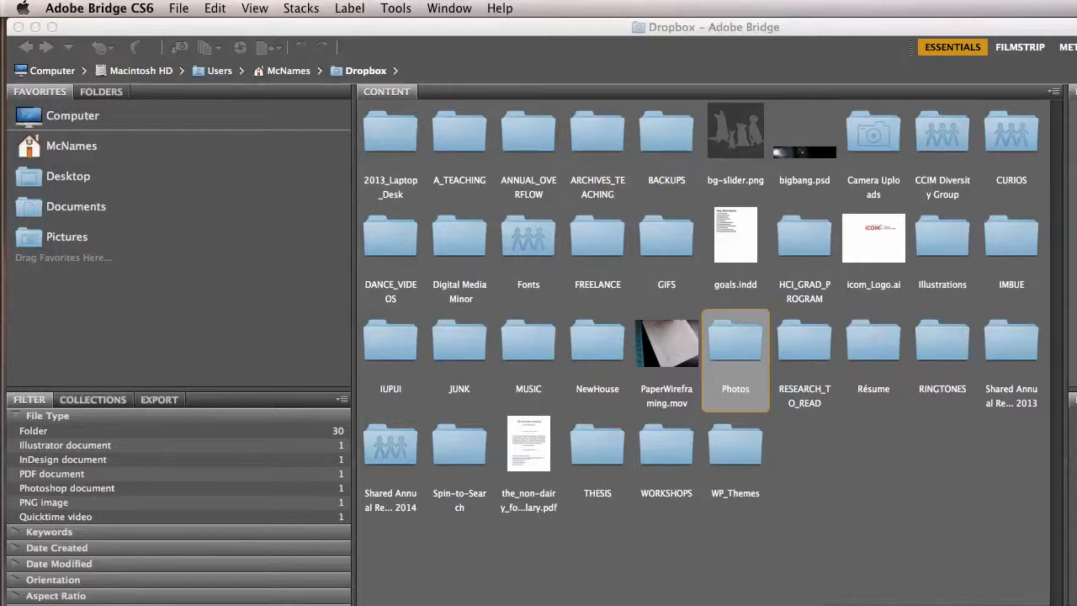
Open the EasterEggHunt folder inside the Photos folder and look through its images.
click(611, 34)
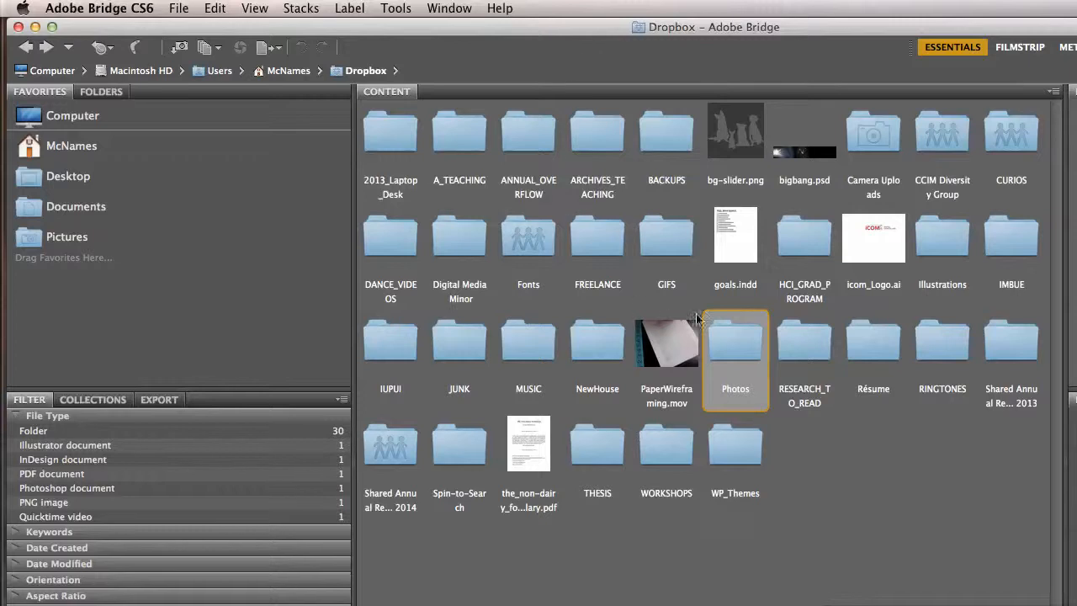
double_click(739, 328)
double_click(875, 134)
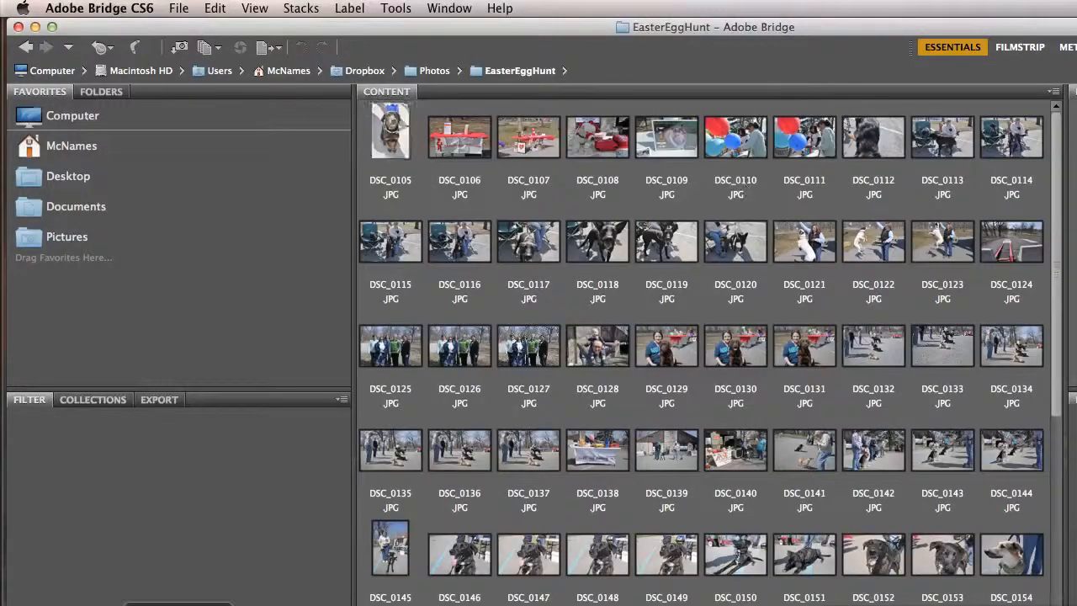
scroll(1036, 380, down, 10)
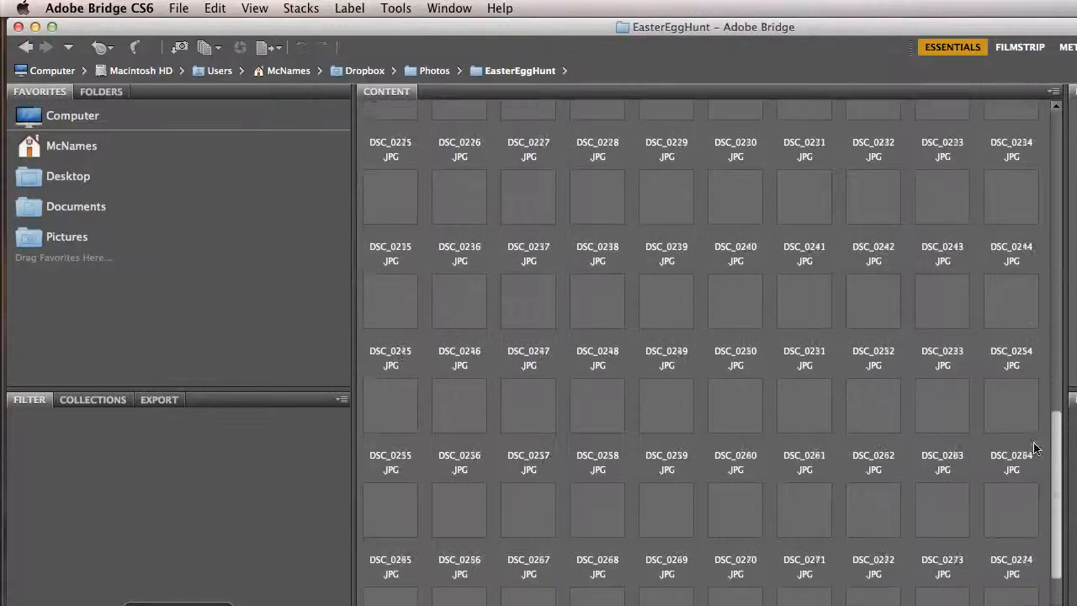
scroll(757, 210, up, 10)
Preview several individual photos in the folder, including DSC_0110, DSC_0122, DSC_0108, DSC_0121 and DSC_0116.
click(729, 200)
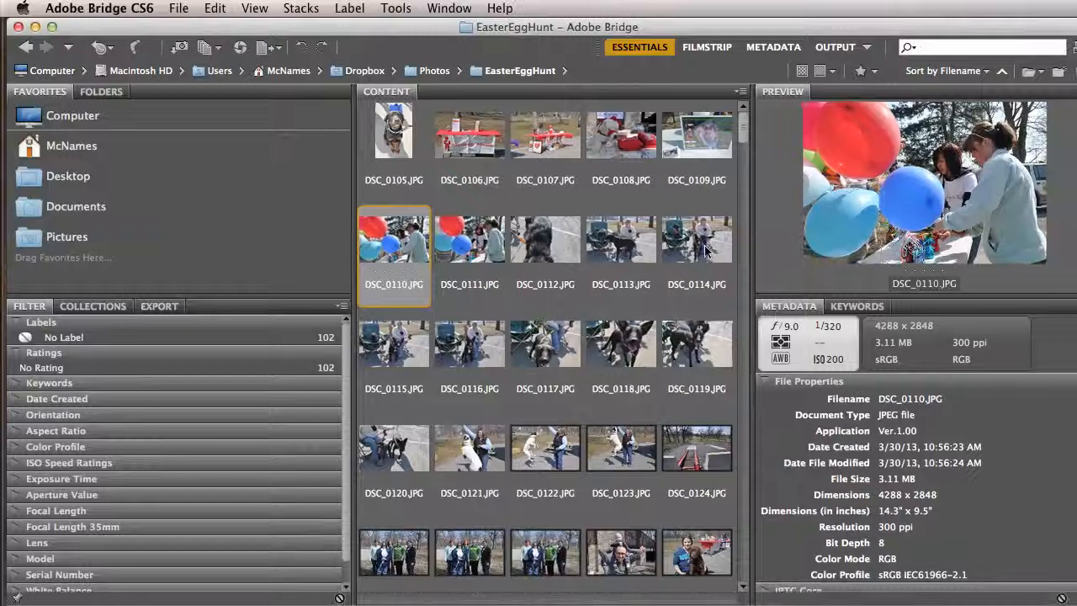
click(697, 295)
click(715, 462)
click(555, 476)
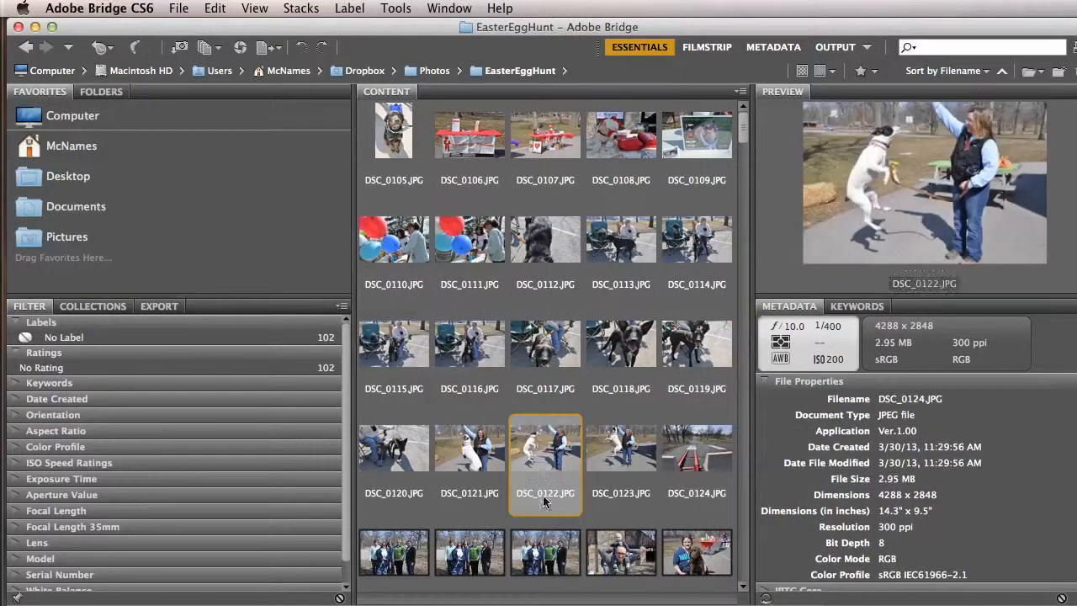
click(600, 267)
click(619, 141)
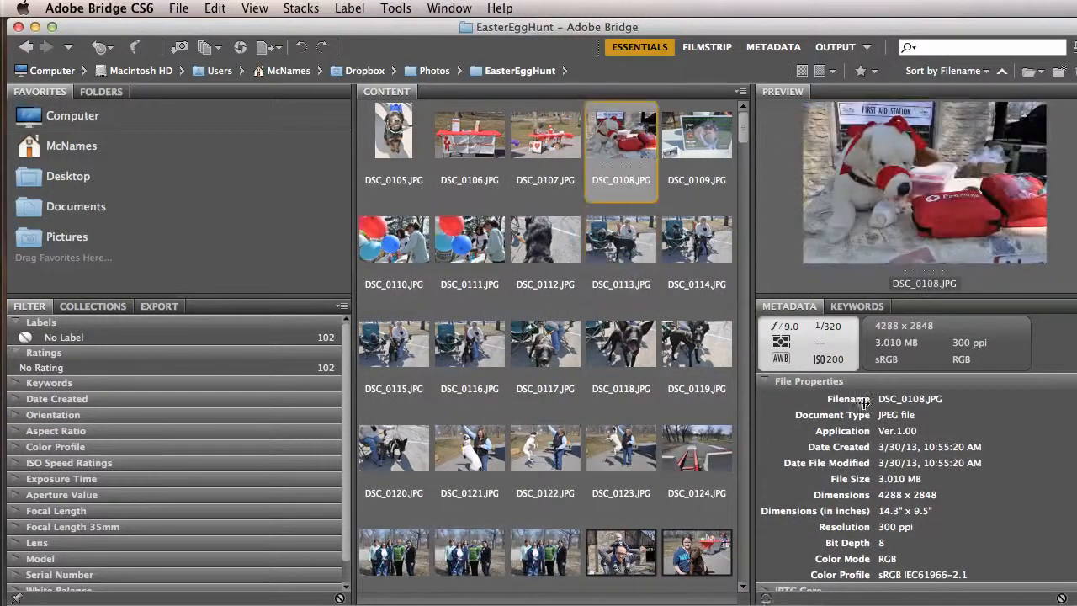
click(493, 454)
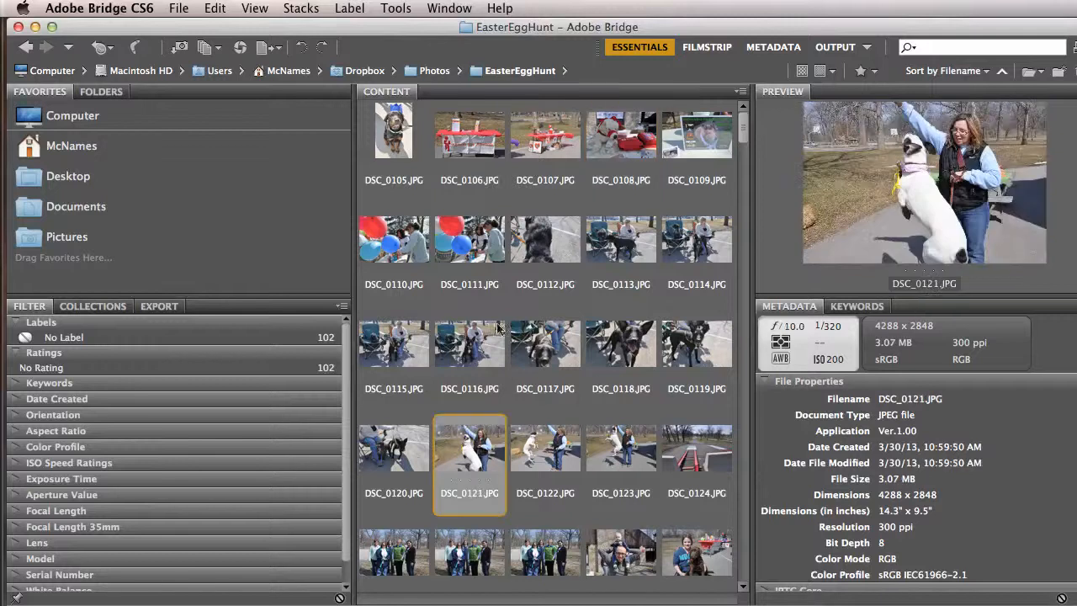
click(489, 345)
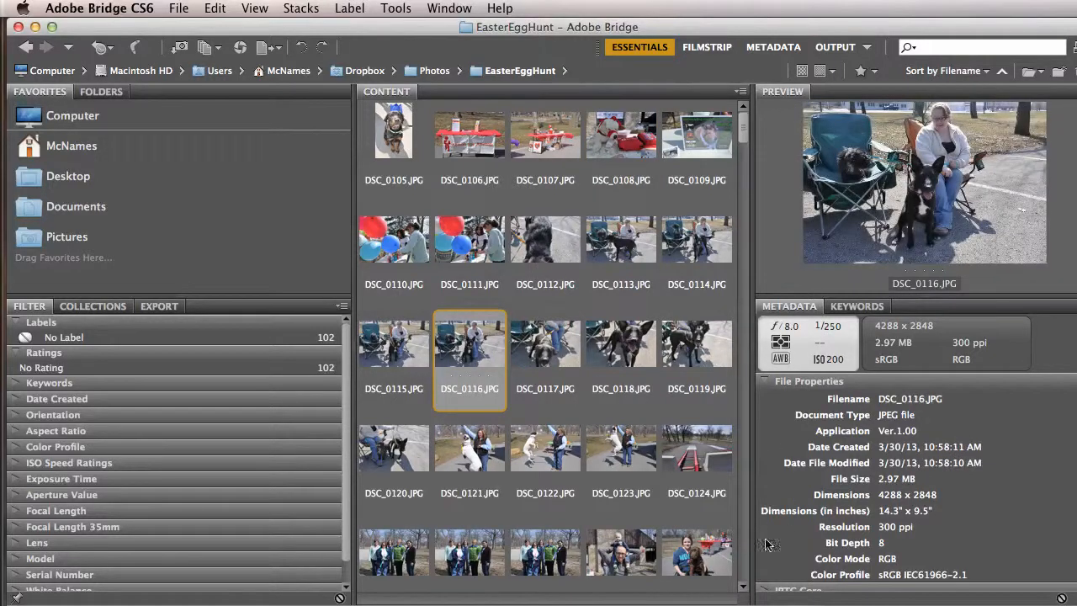
Widen the thumbnail area and select all the photos in the EasterEggHunt folder.
drag(749, 538, 1061, 526)
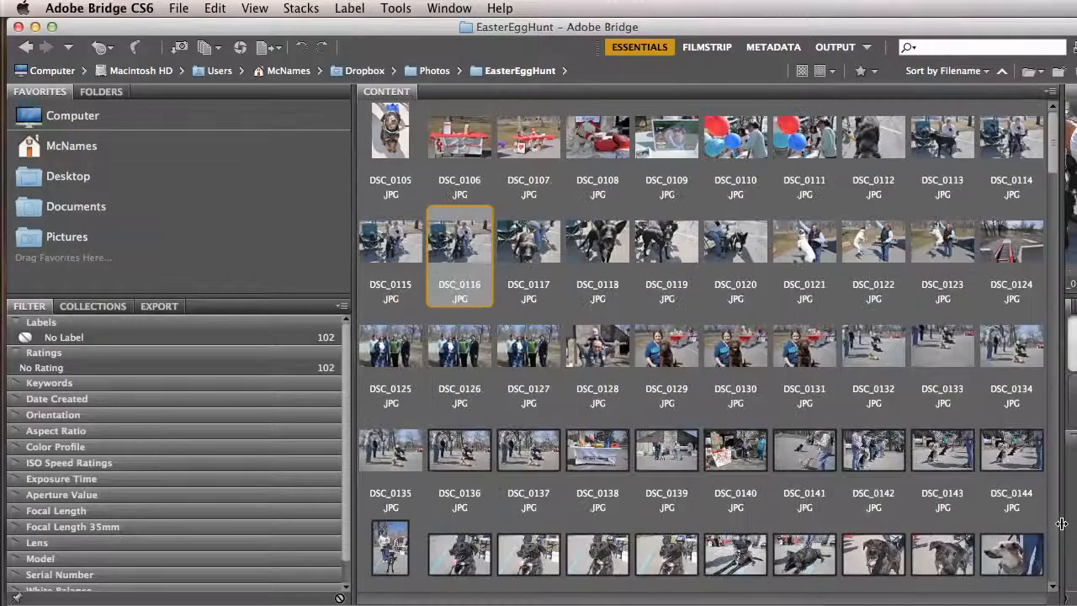
click(561, 261)
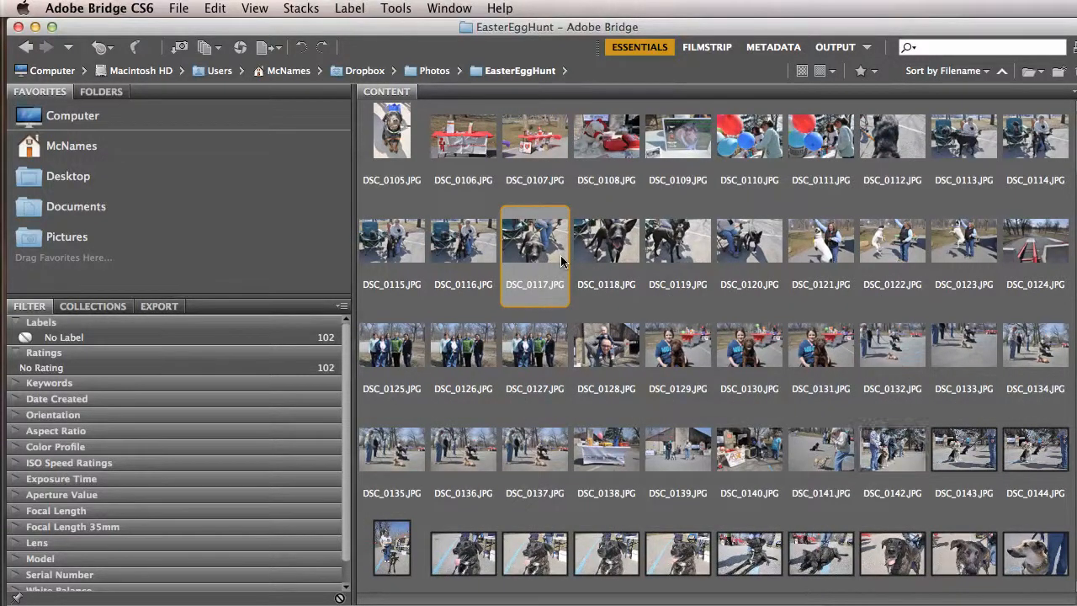
key(super+a)
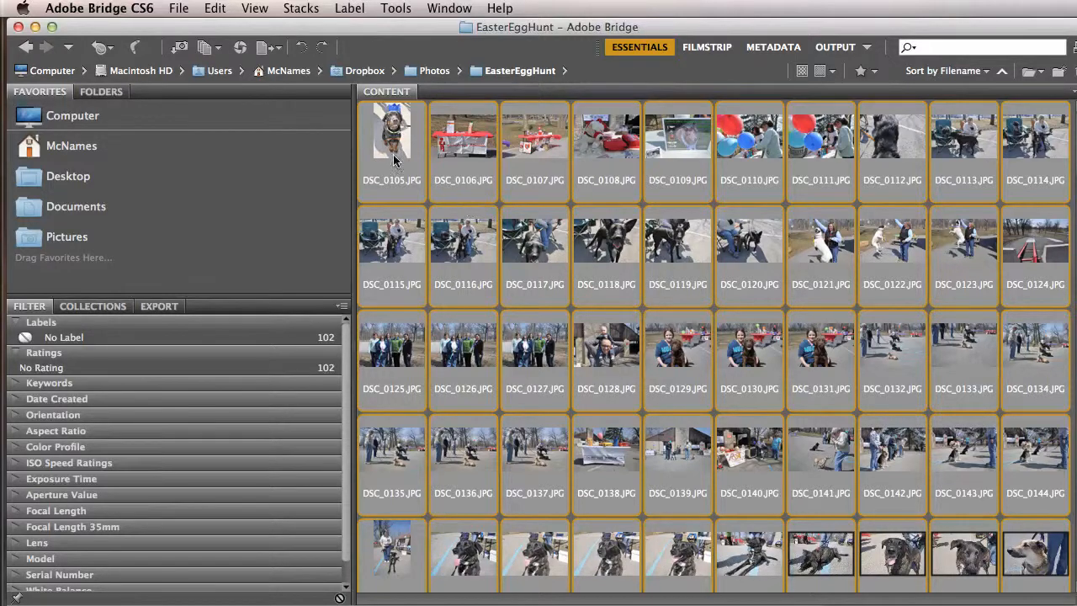
Generate contact sheets from the selected photos with Photoshop's Contact Sheet II, setting the resolution to 72 pixels/inch.
click(395, 10)
mouse_move(434, 182)
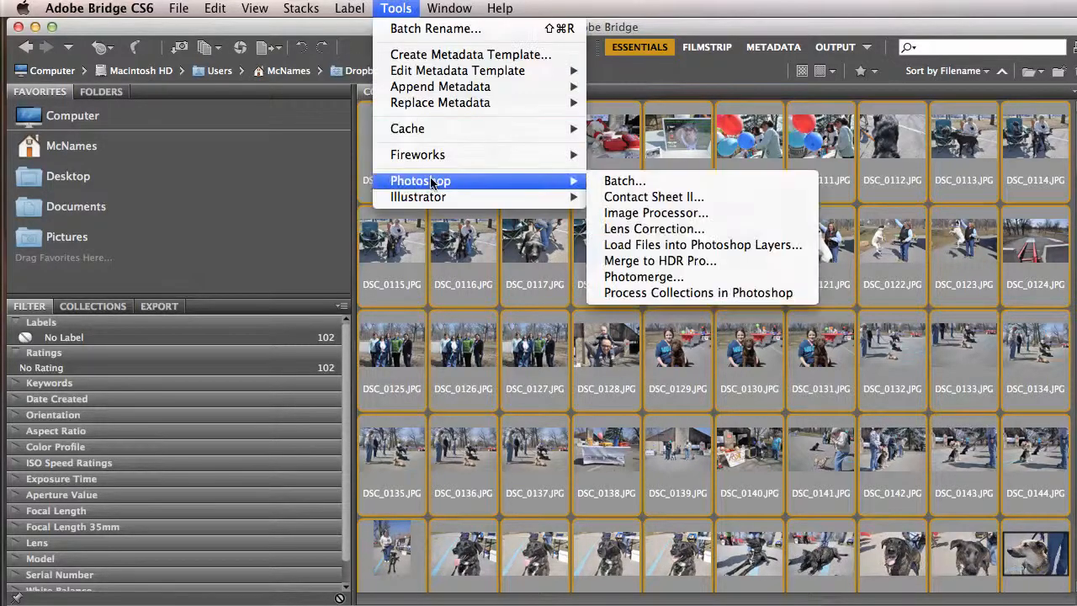
click(619, 196)
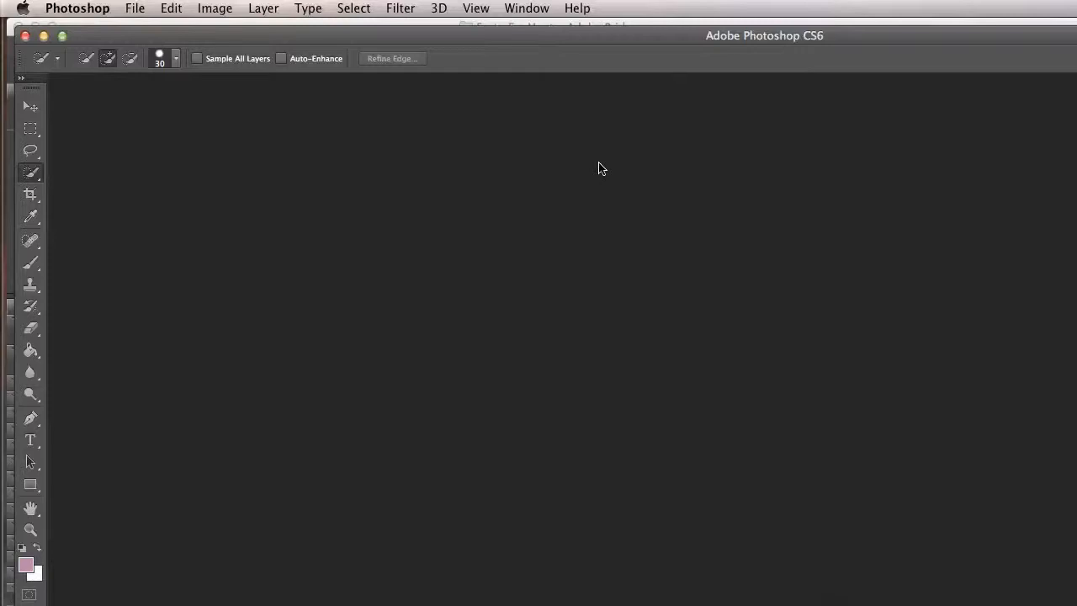
drag(879, 312, 426, 31)
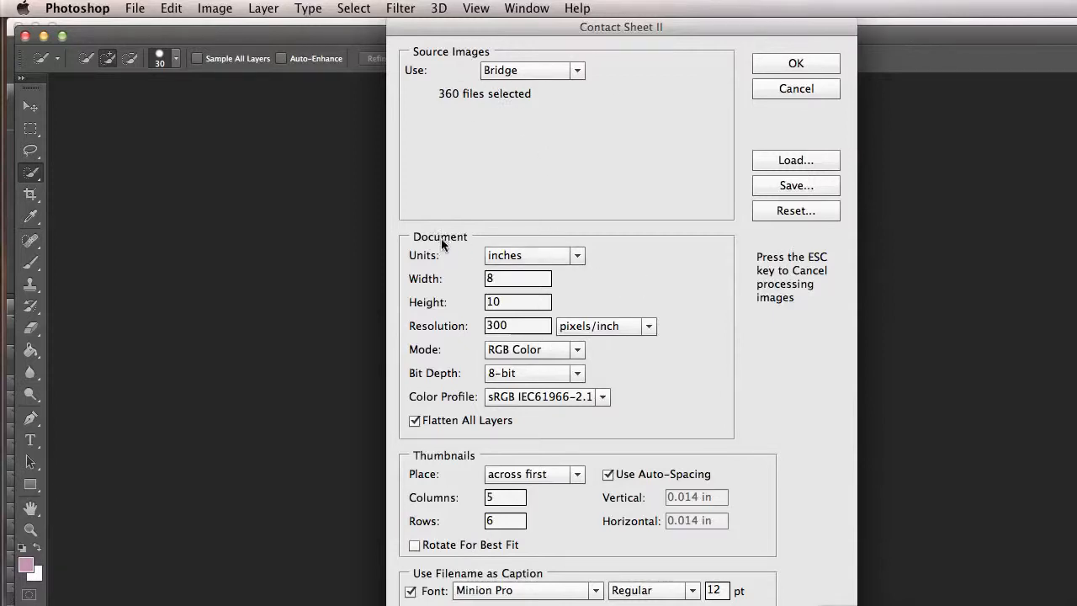
double_click(521, 326)
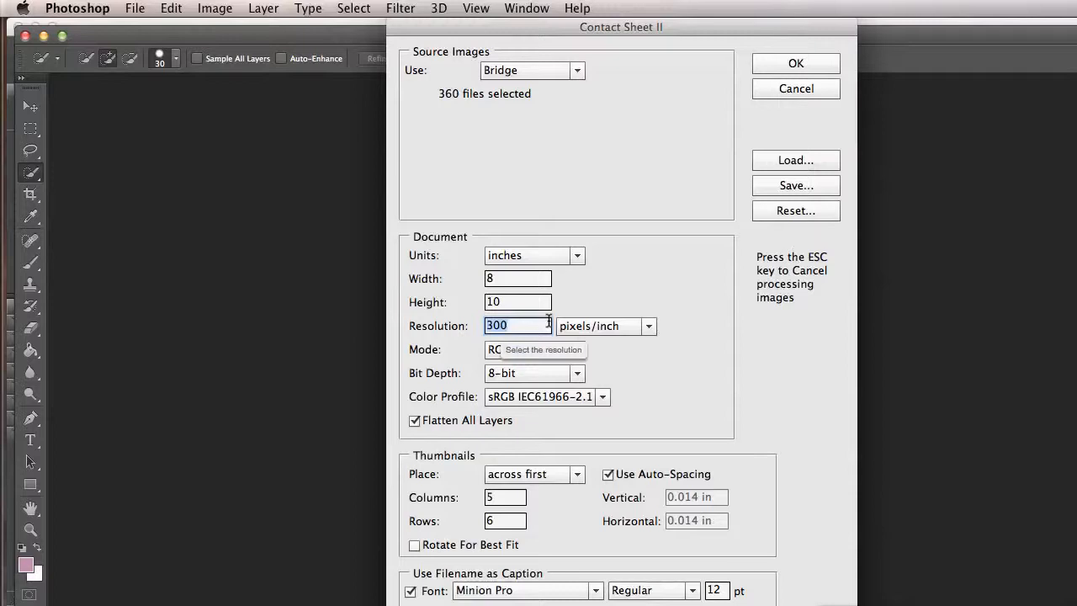
text(72)
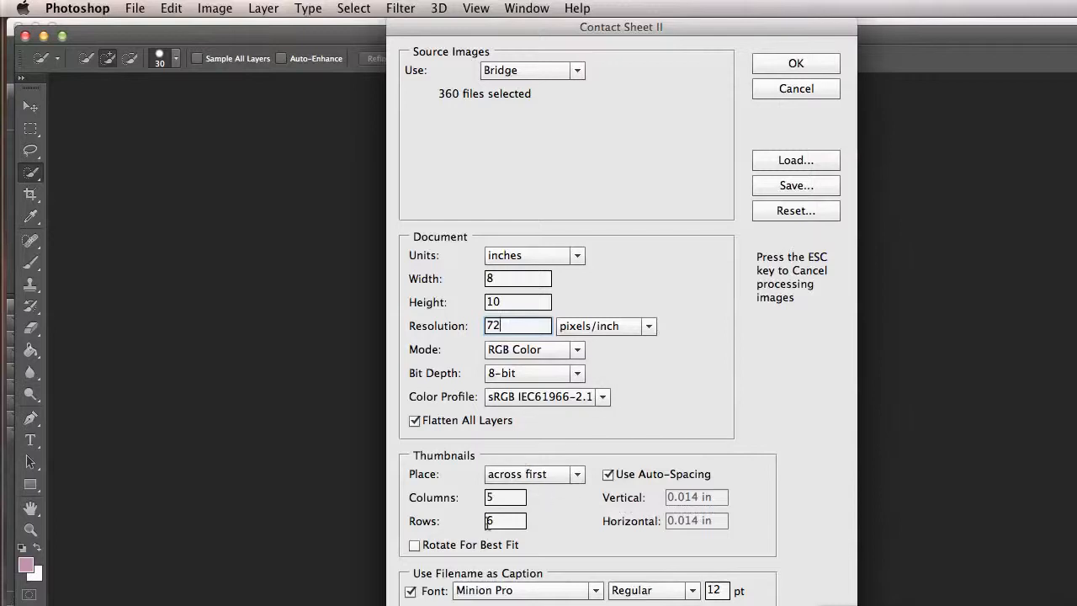
click(796, 66)
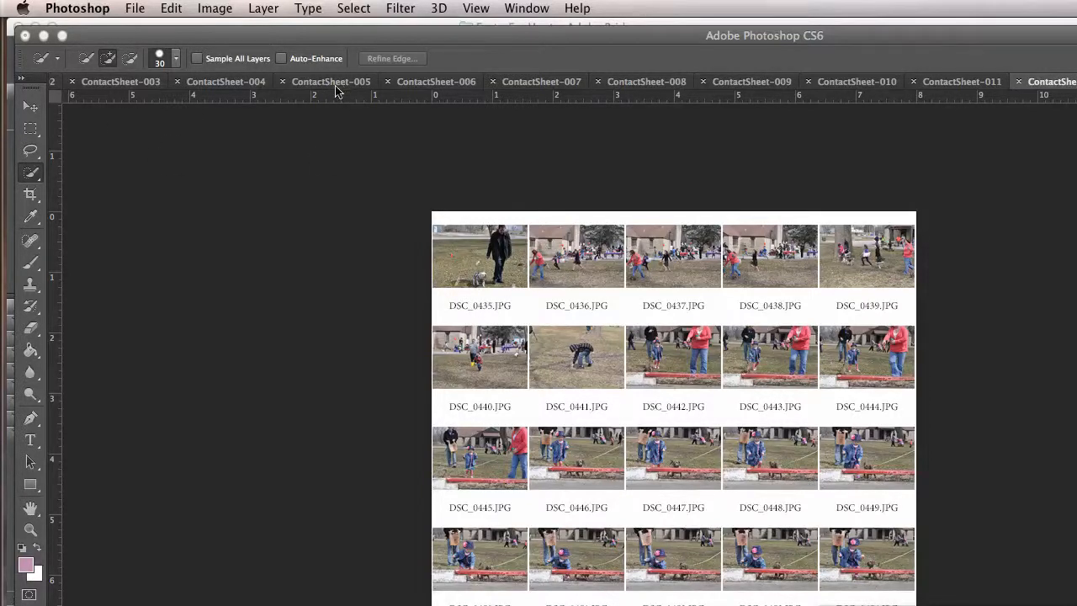
Bring the ContactSheet-002 document to the front and dismiss the Firefox update notice.
click(97, 87)
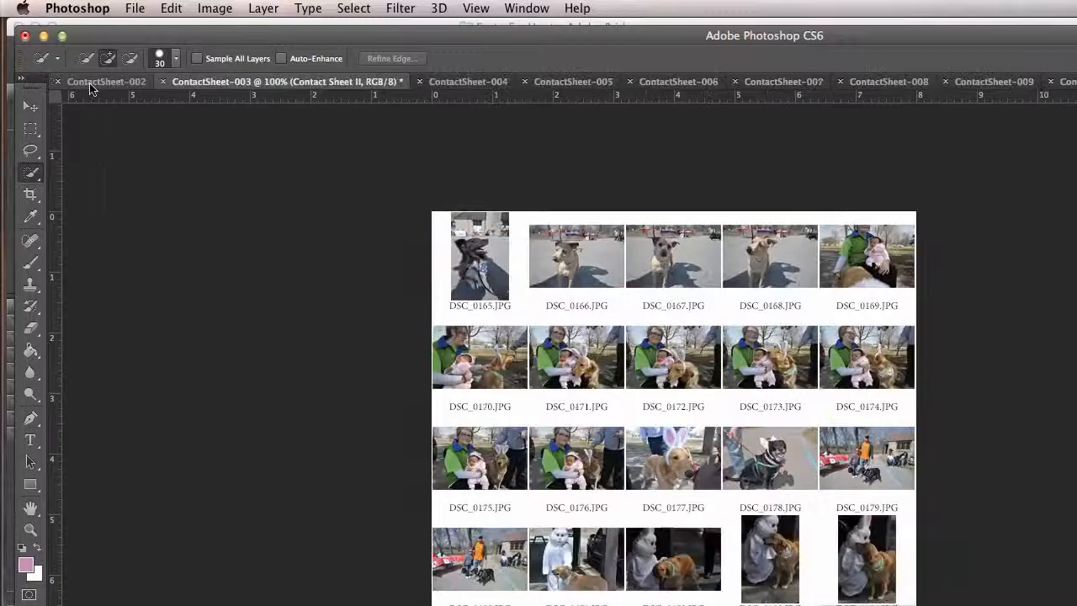
click(93, 88)
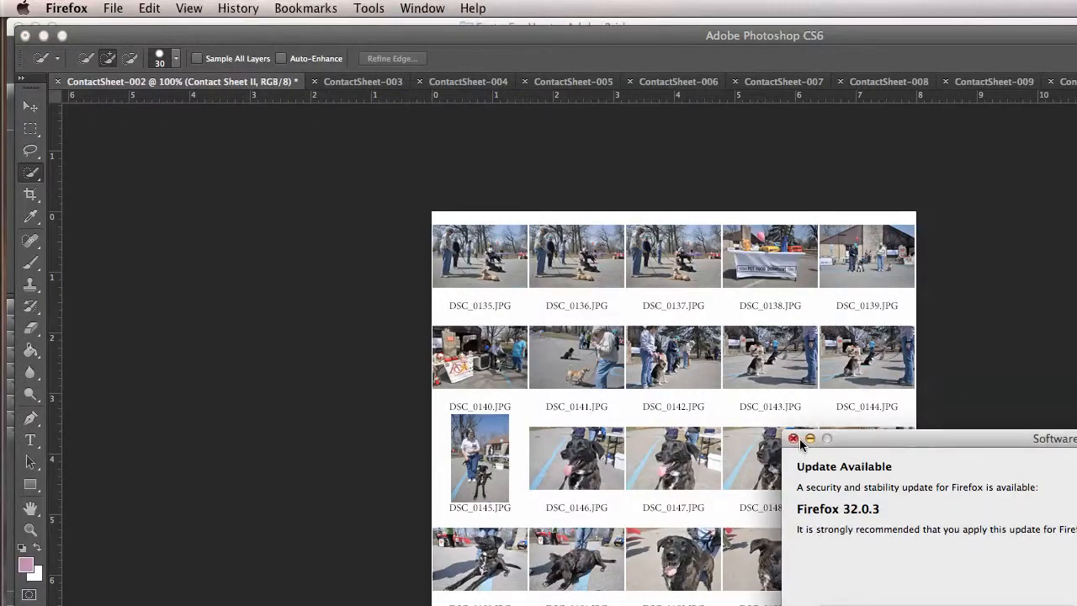
click(793, 439)
click(113, 9)
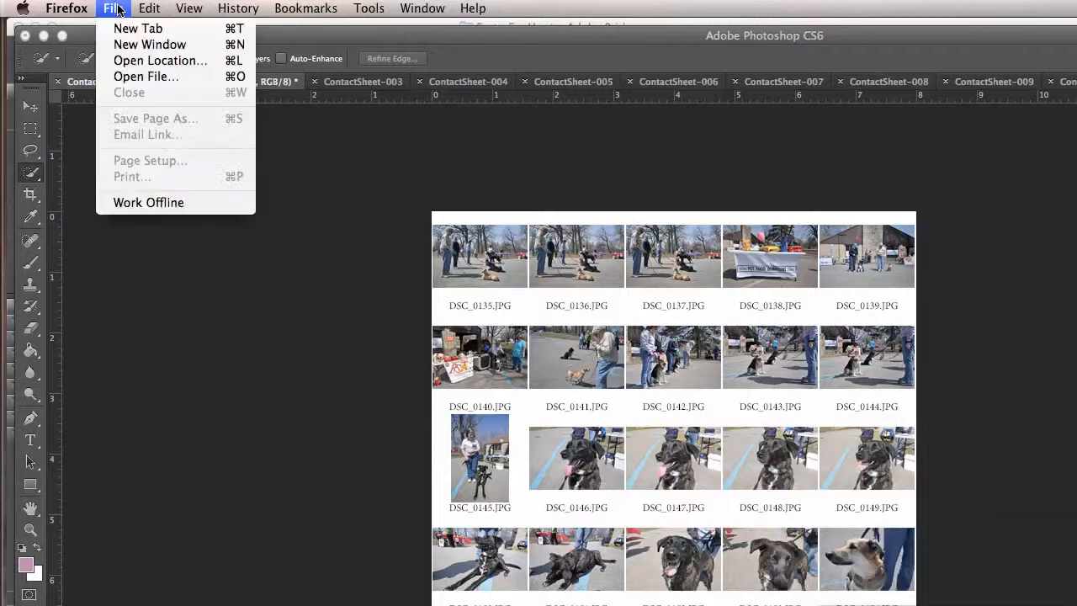
click(209, 205)
Start saving ContactSheet-002 under Save As and create a folder named CONTACT_SHEETS on the Desktop for it.
click(136, 9)
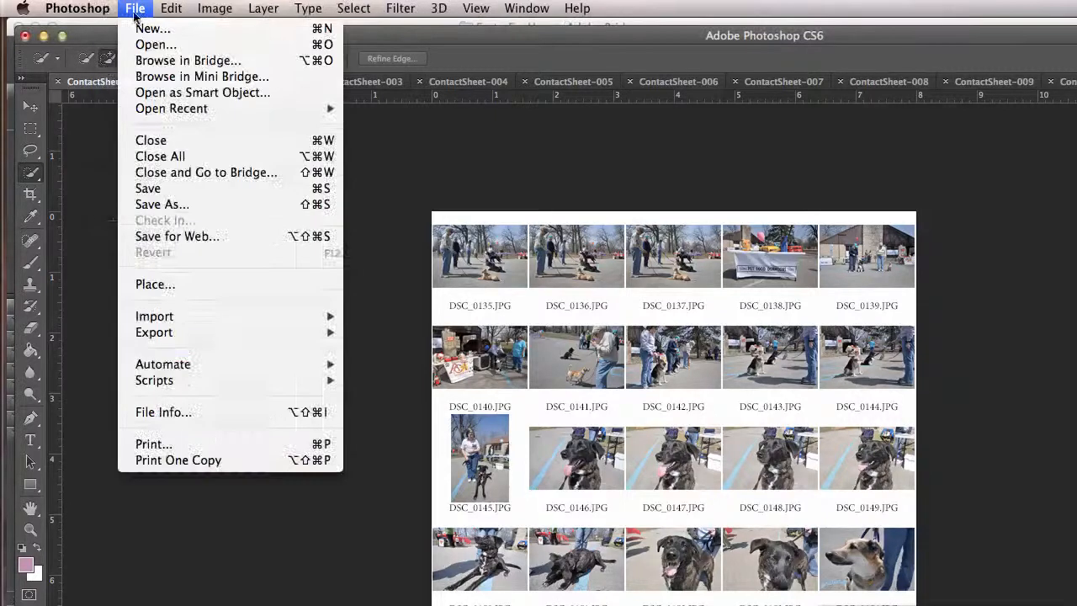
click(155, 206)
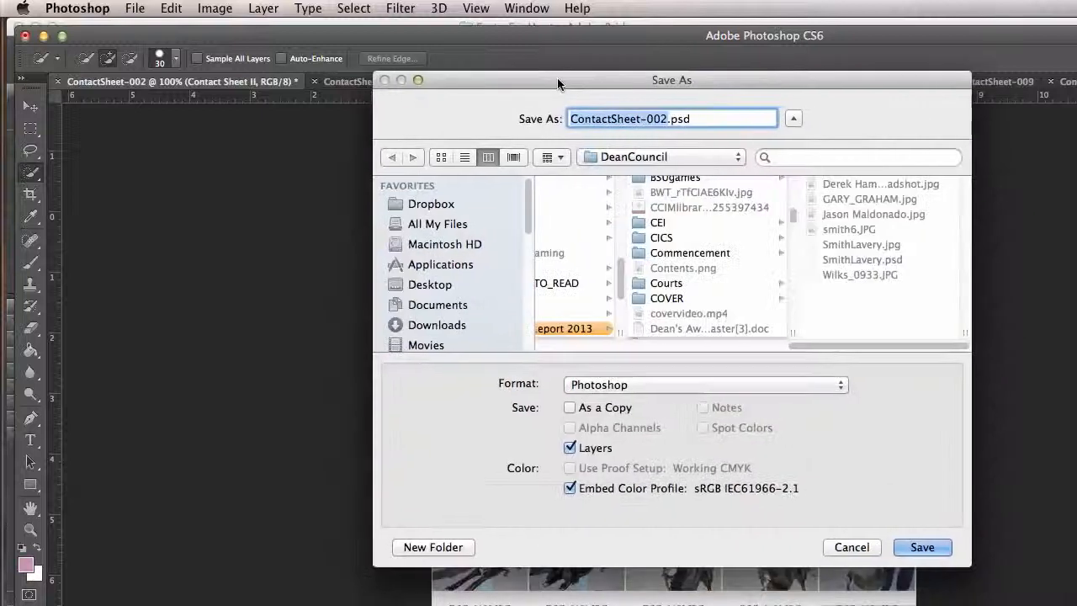
click(446, 266)
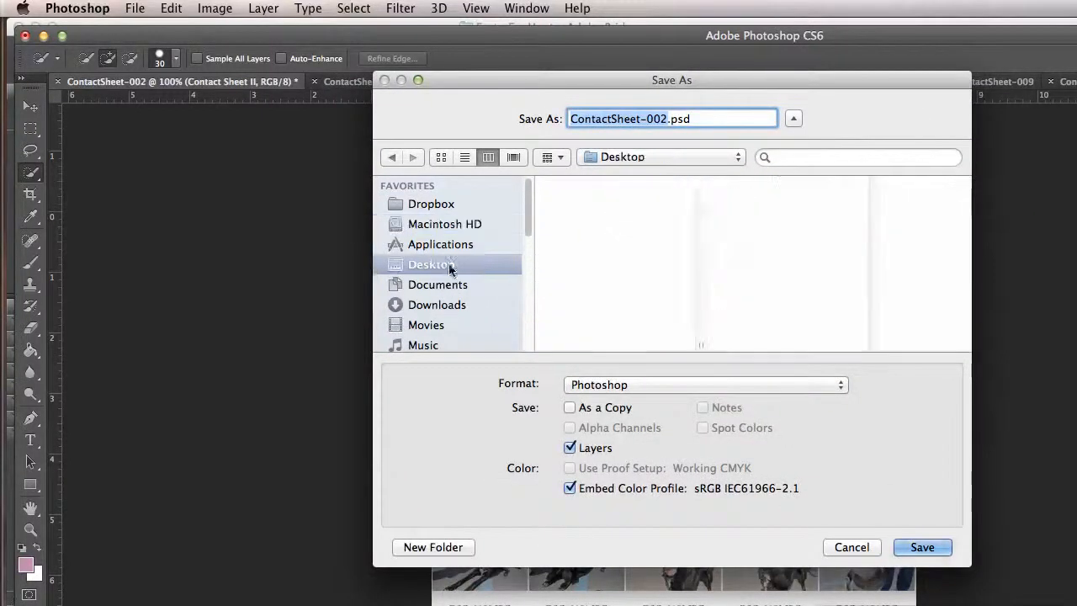
click(455, 548)
text(CONTA)
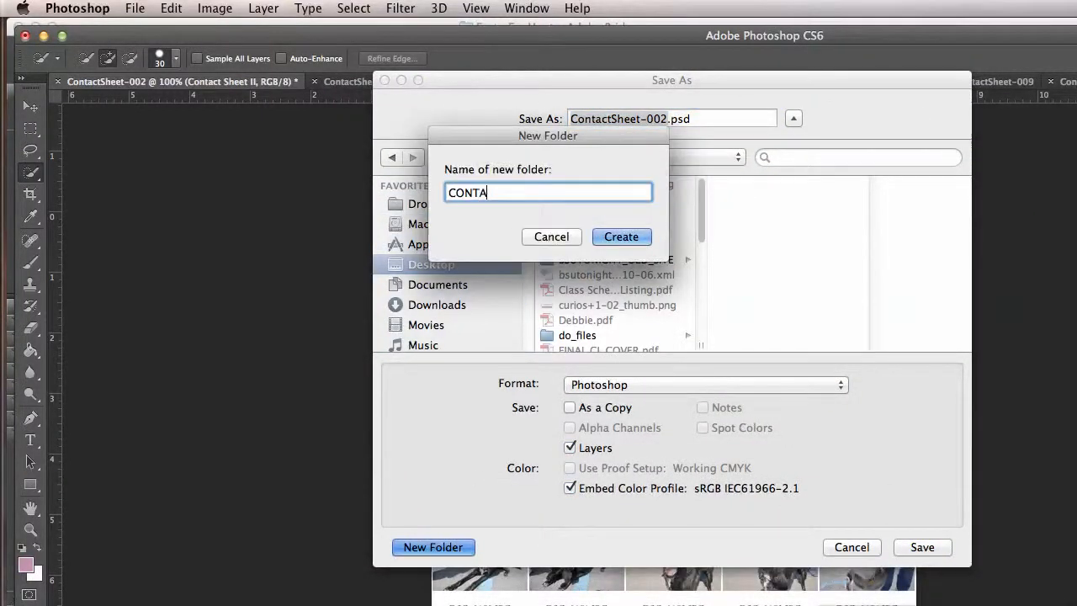
text(CT_SHEETS)
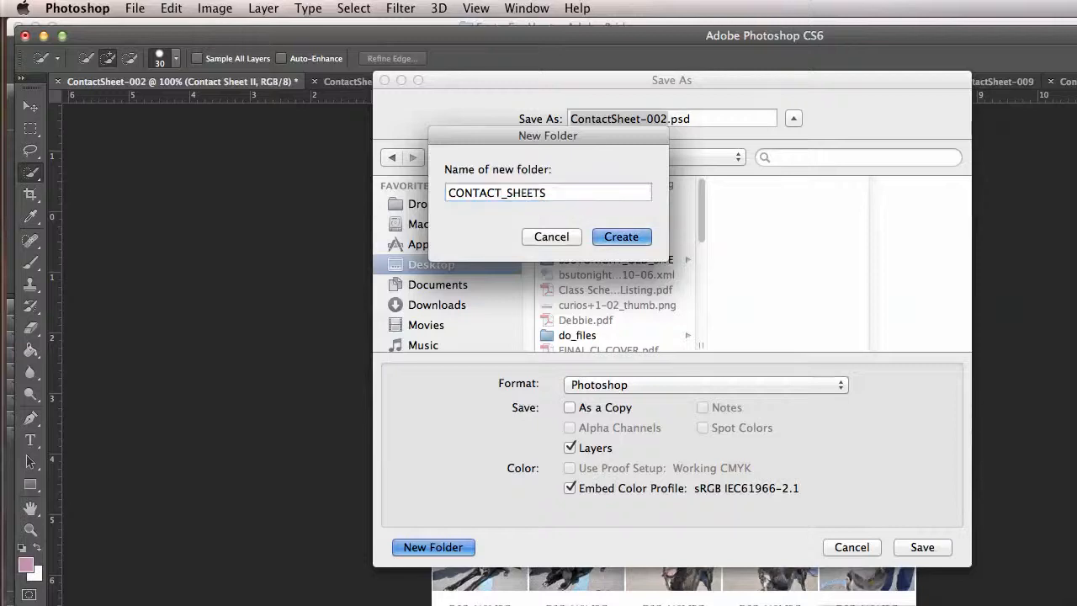
key(Return)
Save ContactSheet-002 in Photoshop PDF format with the [Smallest File Size] preset.
click(655, 387)
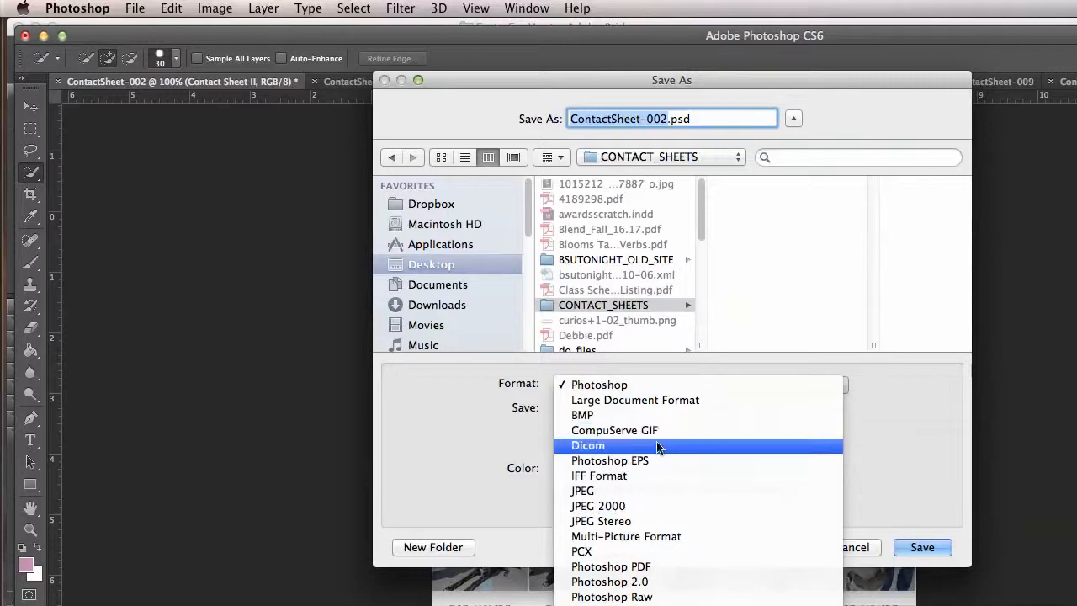
click(663, 566)
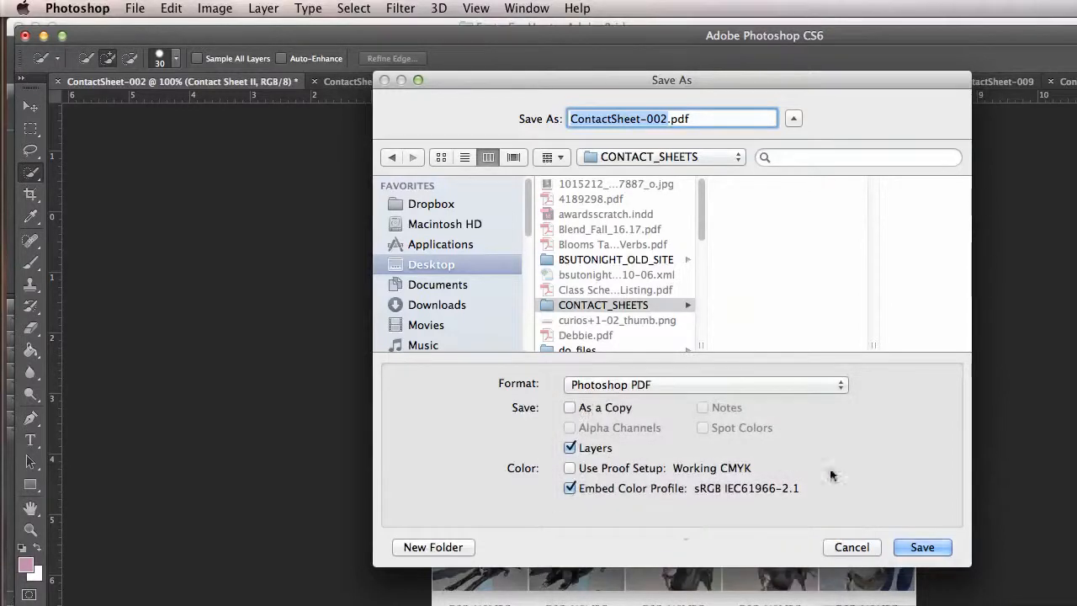
click(917, 547)
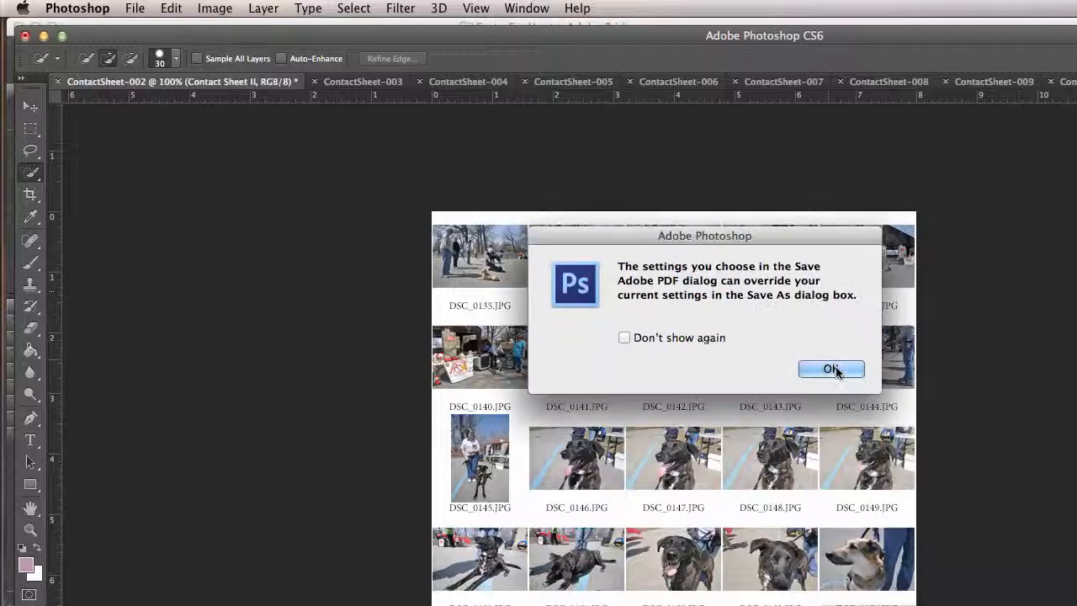
click(831, 369)
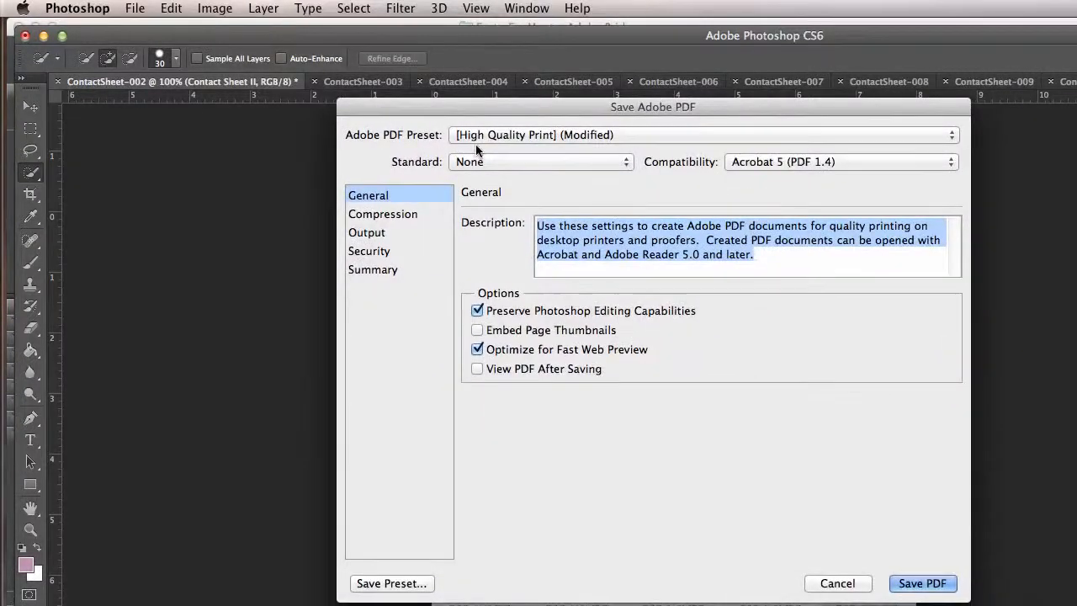
click(479, 140)
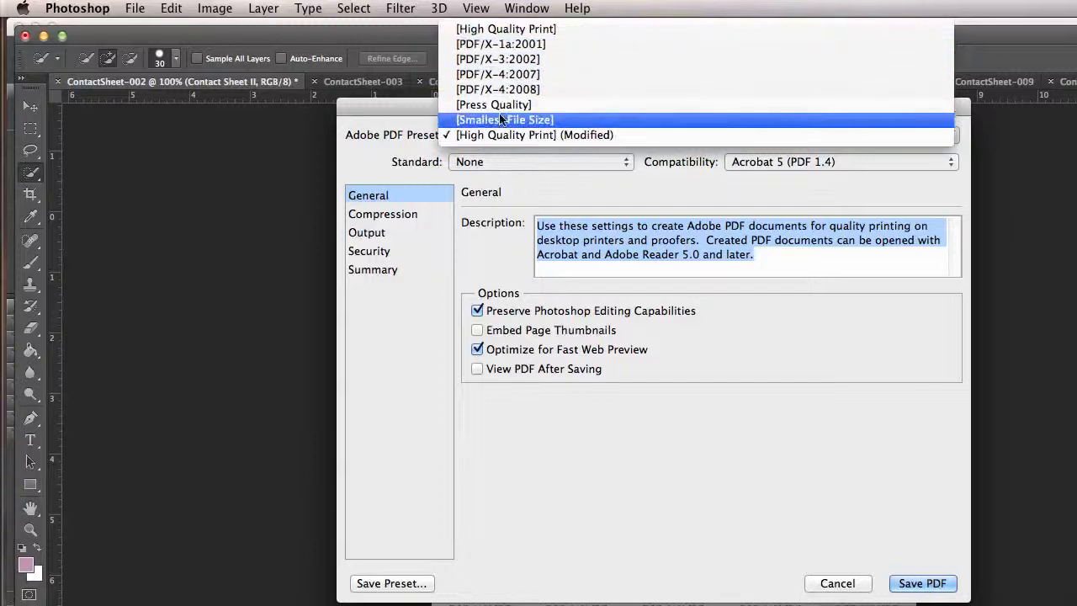
click(501, 123)
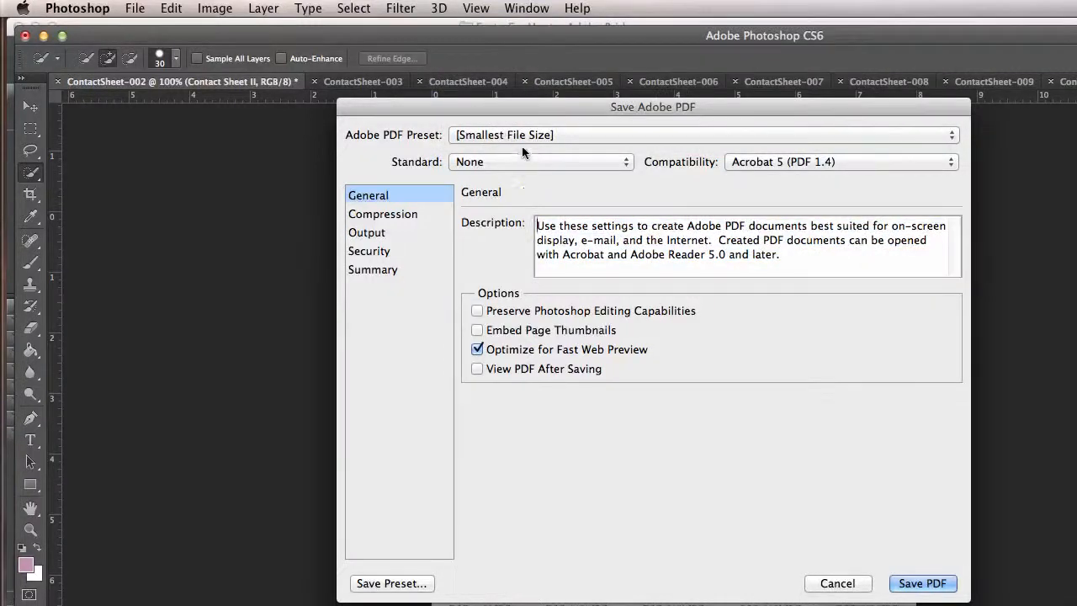
click(910, 580)
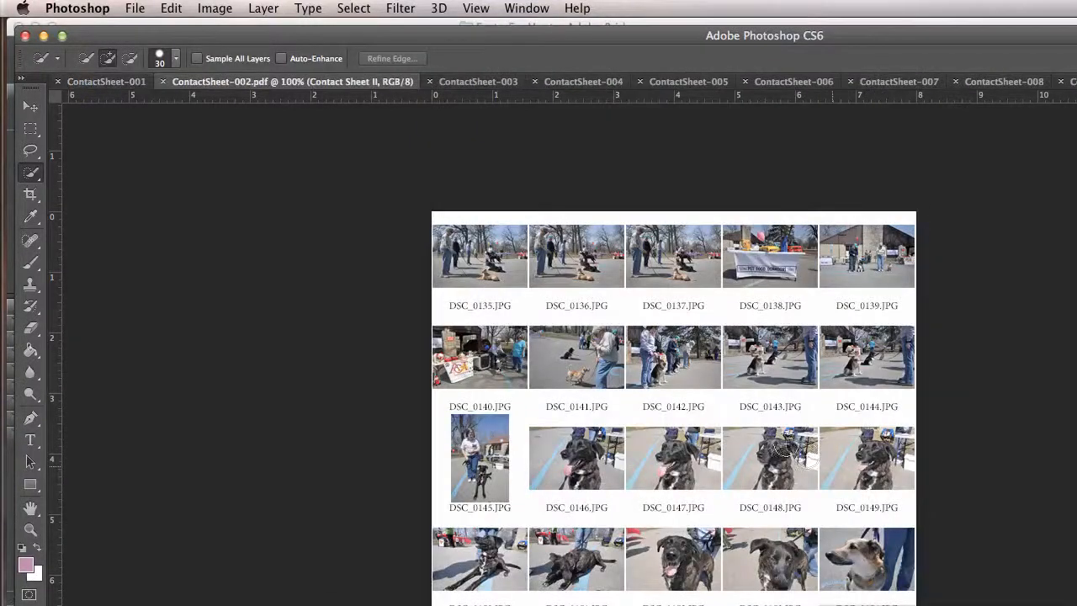
Save the ContactSheet-003 document under Save As in Photoshop PDF format to the CONTACT_SHEETS folder.
click(454, 82)
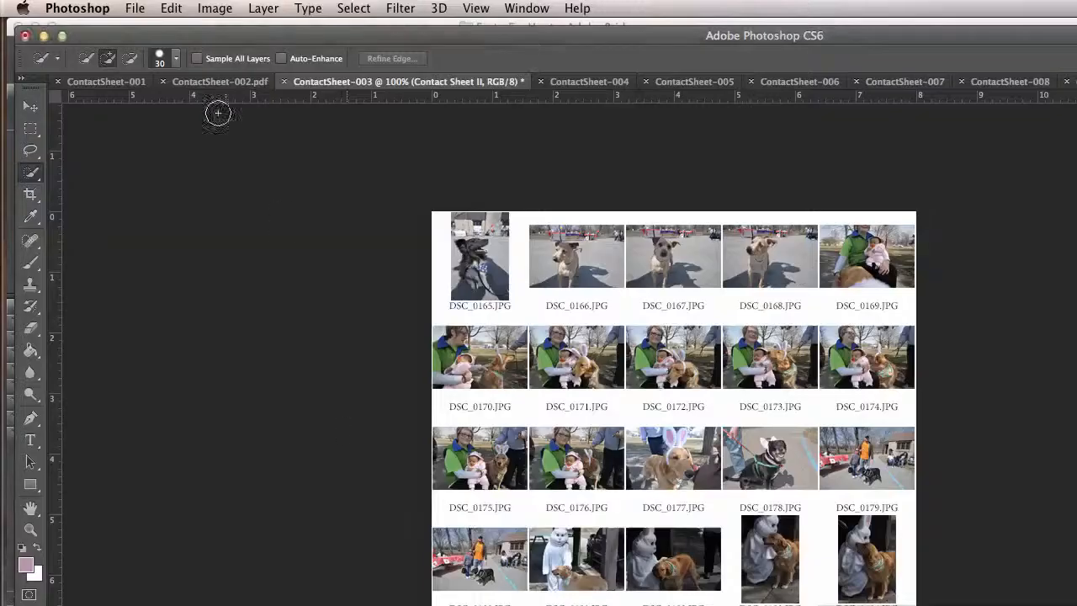
click(134, 9)
click(162, 204)
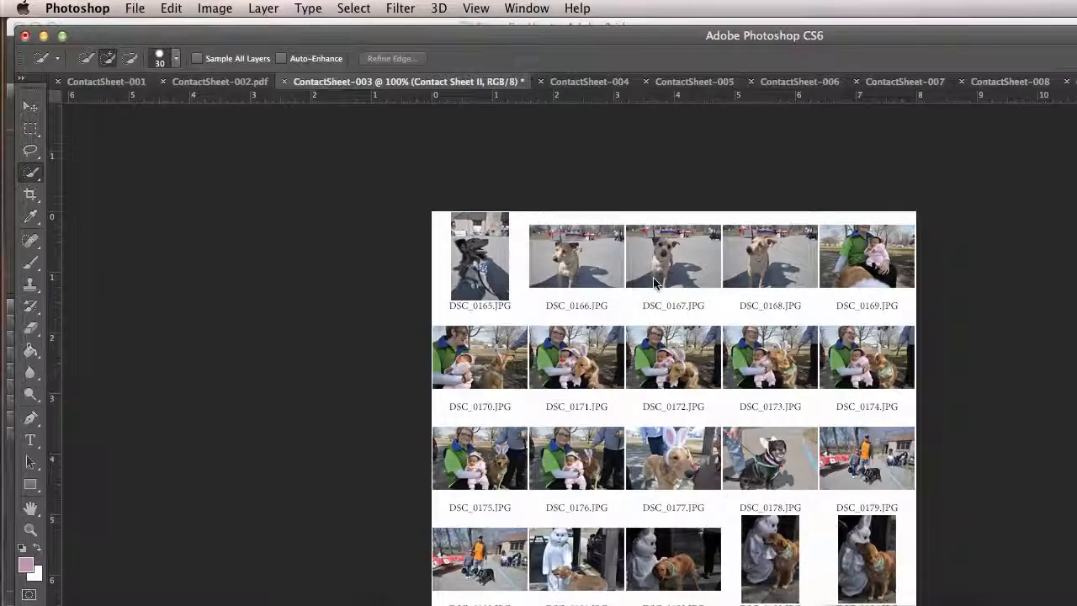
click(680, 386)
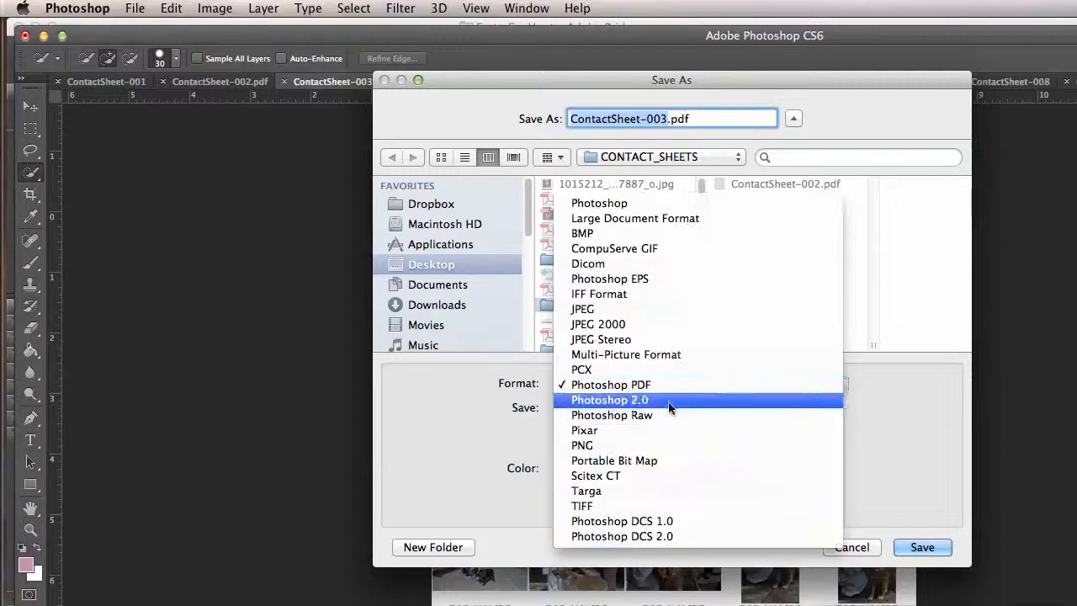
click(664, 385)
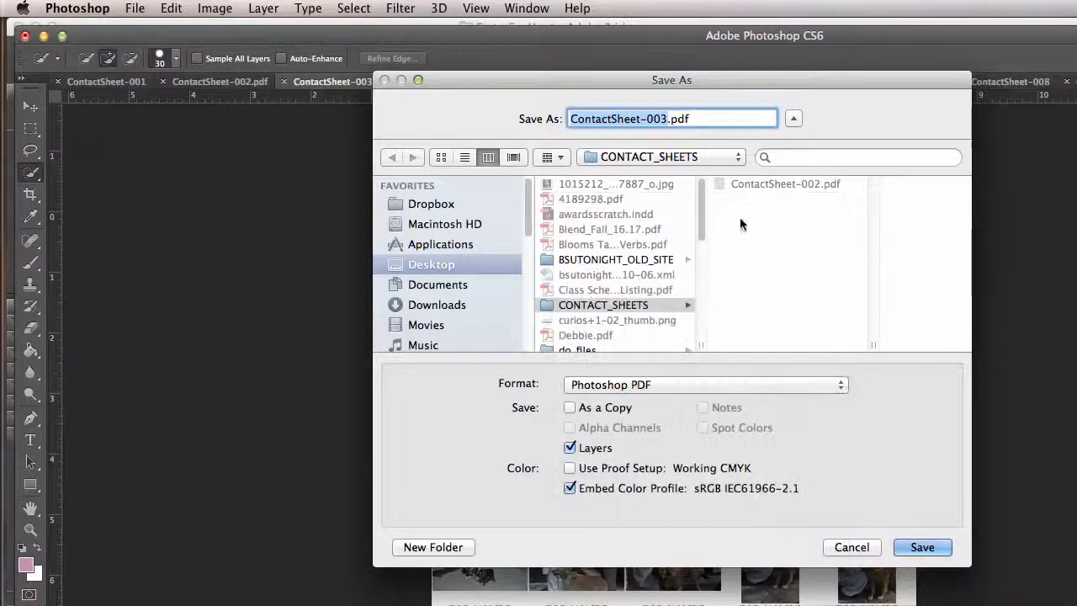
click(922, 548)
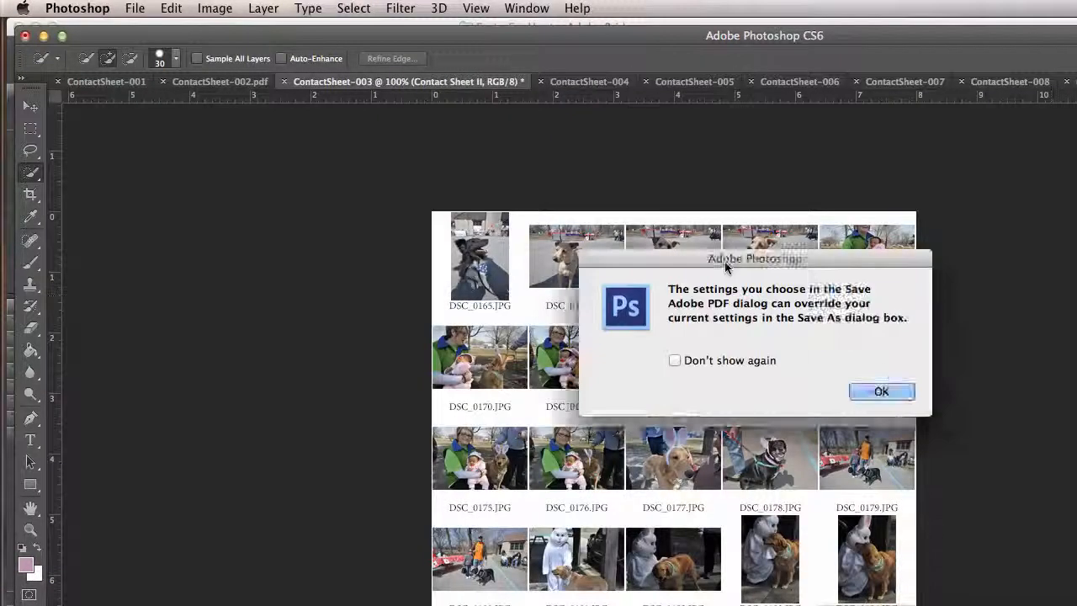
Accept the PDF settings notice and write the PDF with the [Smallest File Size] preset.
click(878, 389)
click(612, 134)
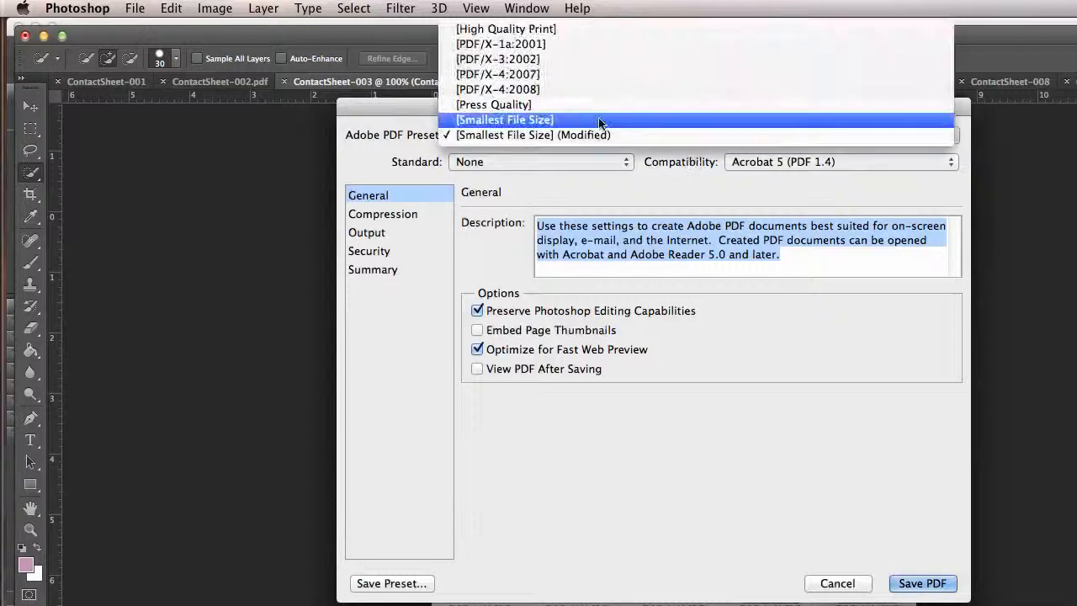
click(600, 121)
click(925, 582)
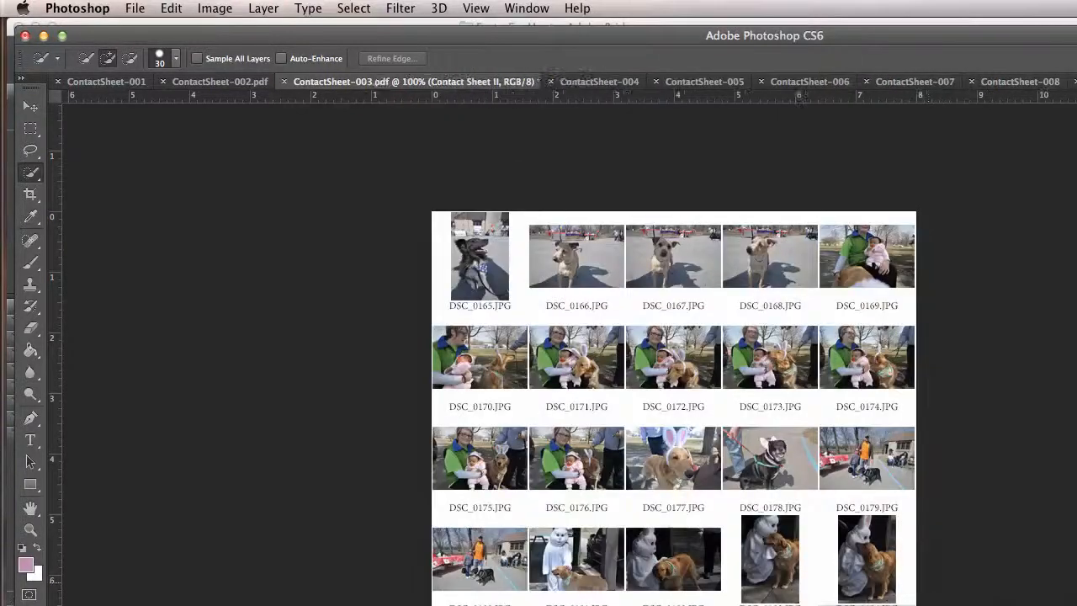
Switch to the CONTACT_SHEETS folder in Finder and check ContactSheet-003.pdf in a resized Quick Look preview, closing it when done.
key(super+h)
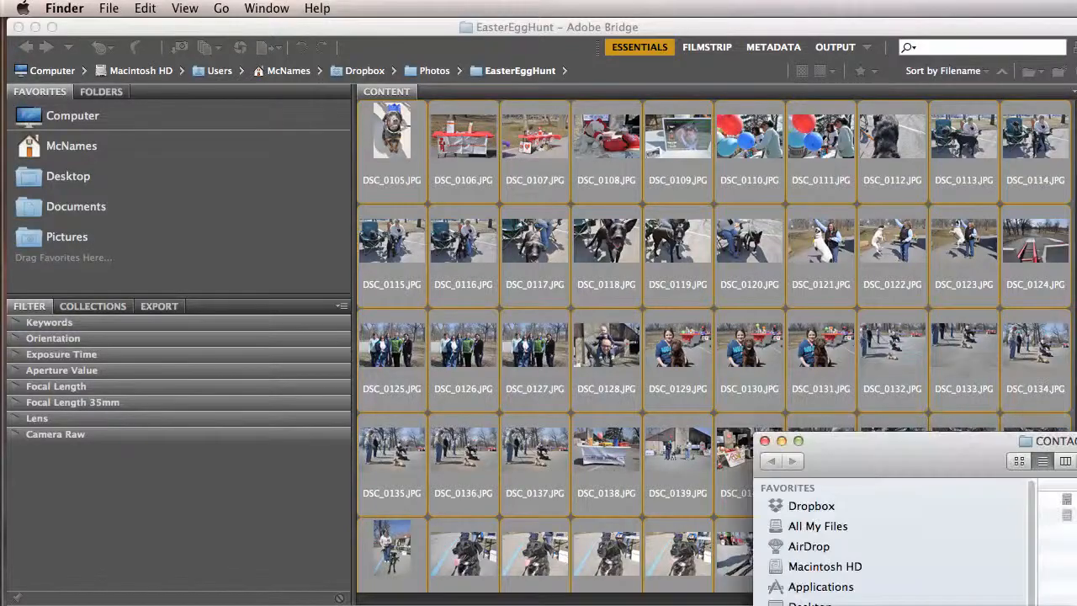
drag(975, 429, 592, 140)
click(754, 212)
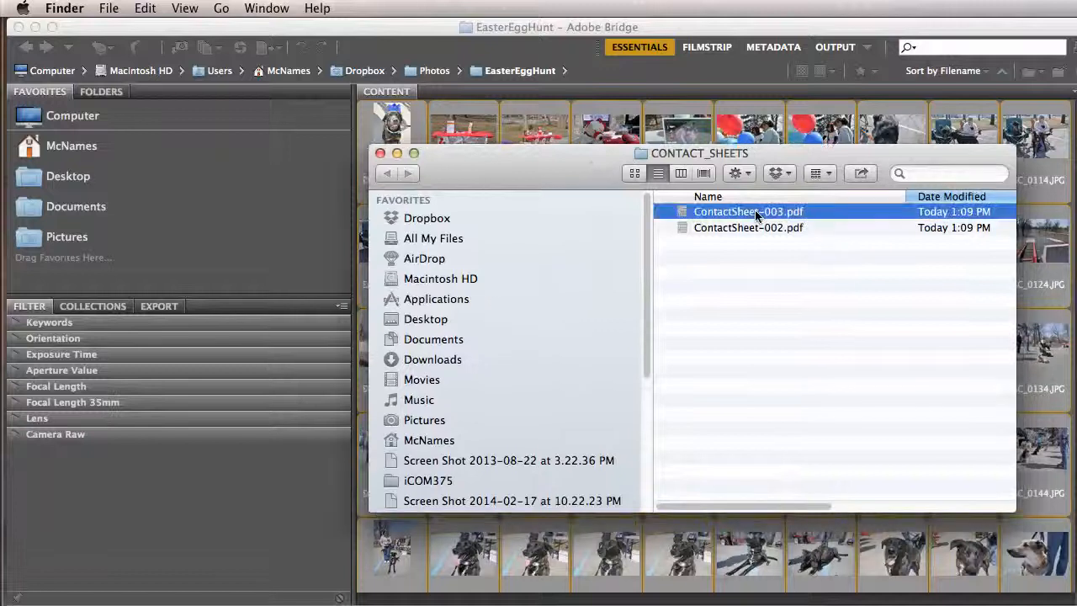
key(space)
drag(922, 62, 379, 32)
drag(670, 31, 619, 31)
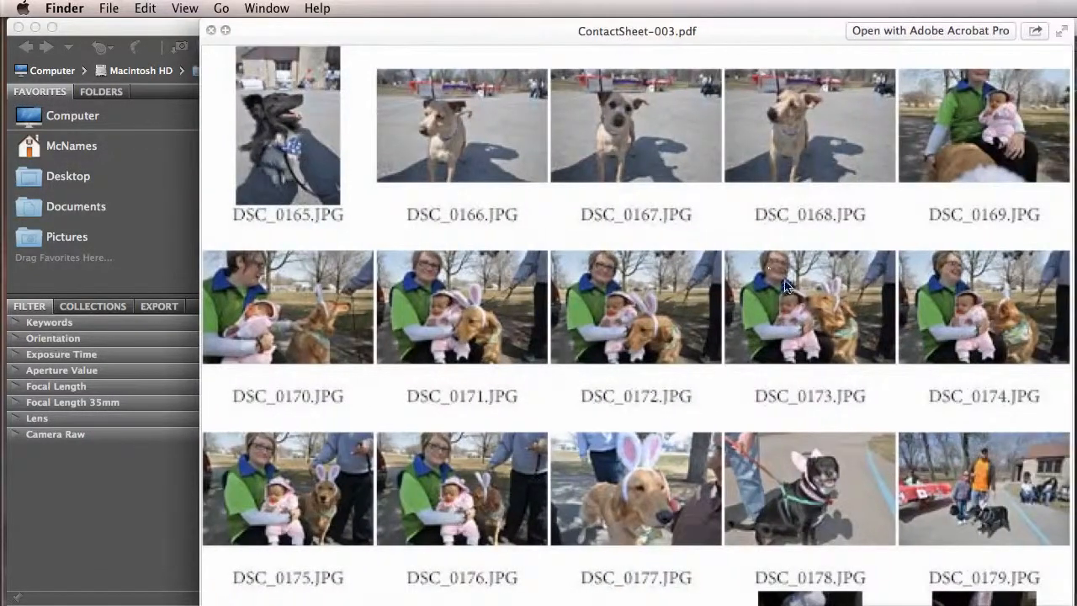
drag(791, 39, 763, 39)
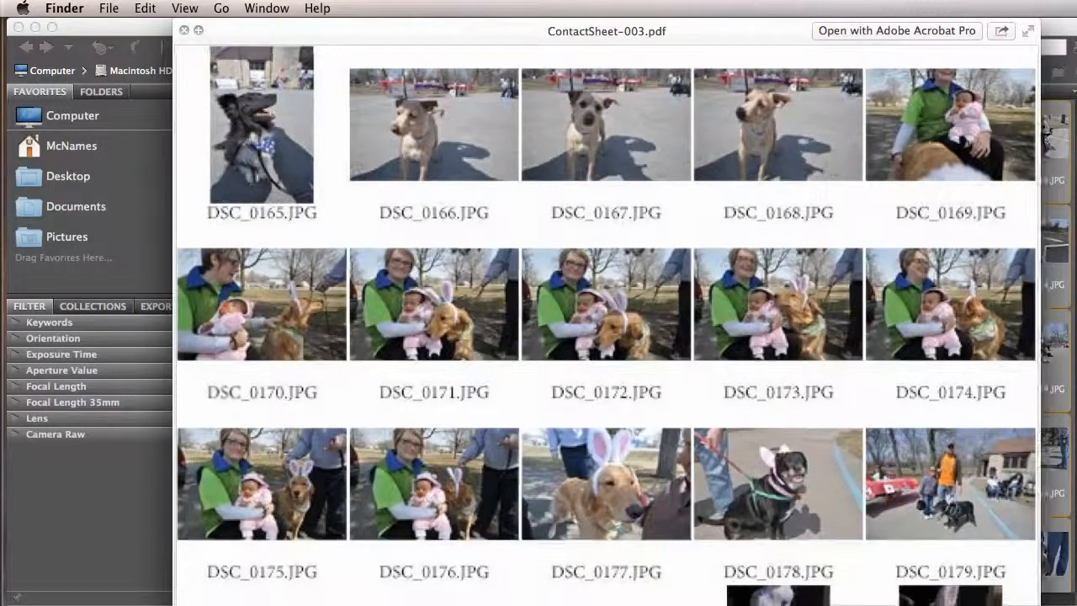
mouse_move(1043, 602)
mouse_down()
mouse_move(903, 599)
mouse_move(858, 580)
mouse_move(950, 604)
mouse_move(1076, 605)
mouse_move(1047, 598)
mouse_up()
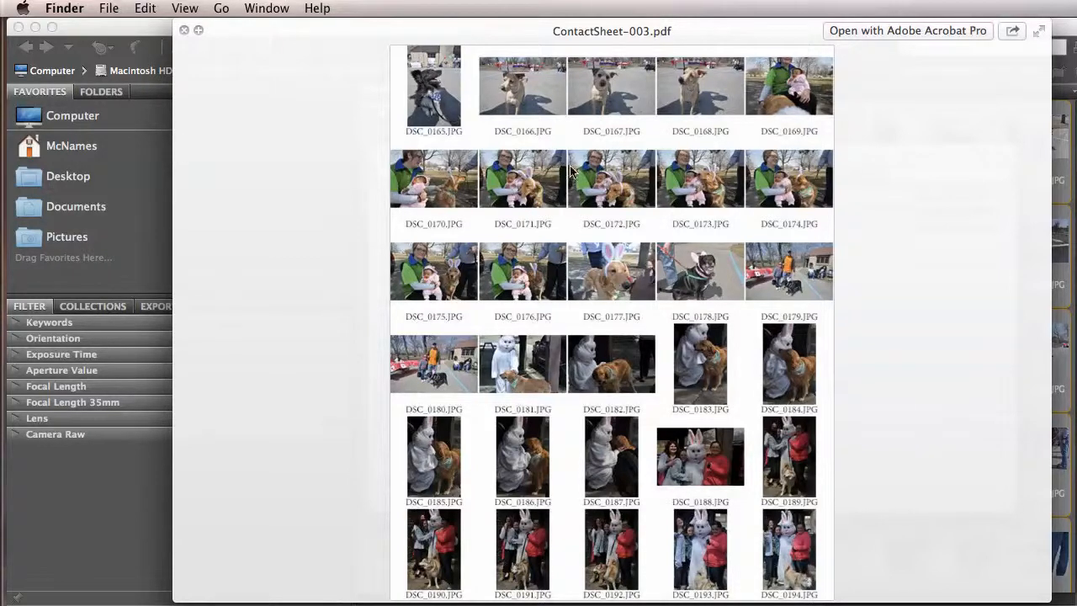
click(185, 31)
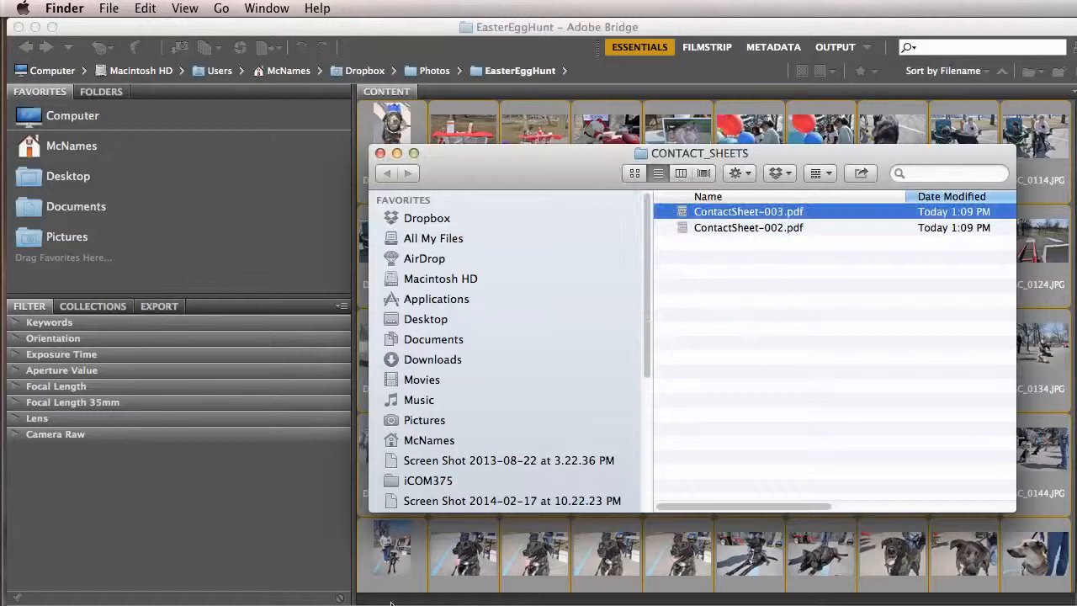
Return to Photoshop and look through the ContactSheet-004 and ContactSheet-005 documents.
key(super+Tab)
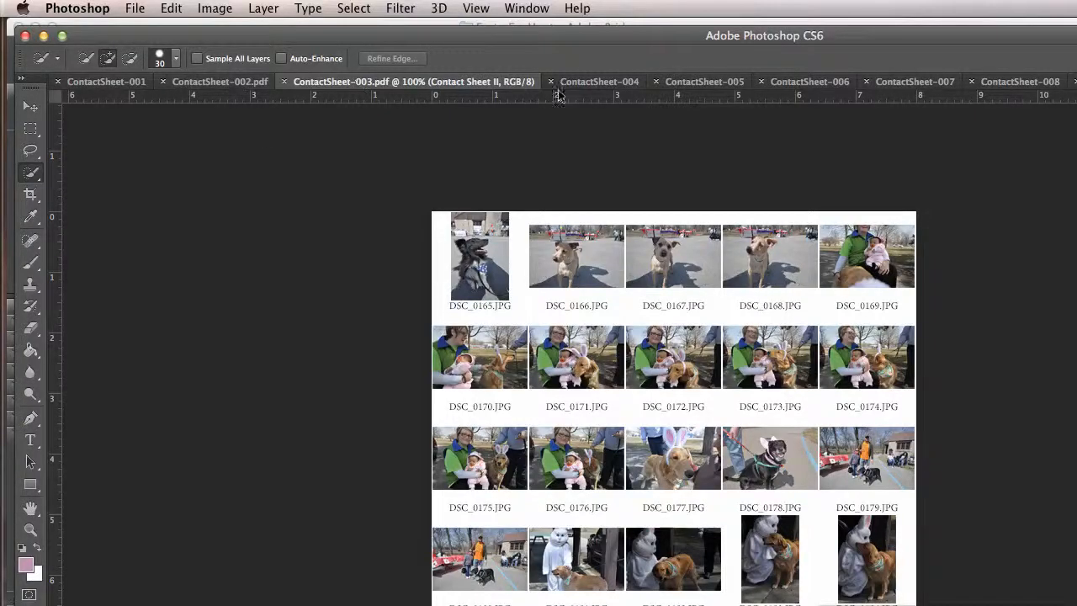
click(594, 84)
click(701, 84)
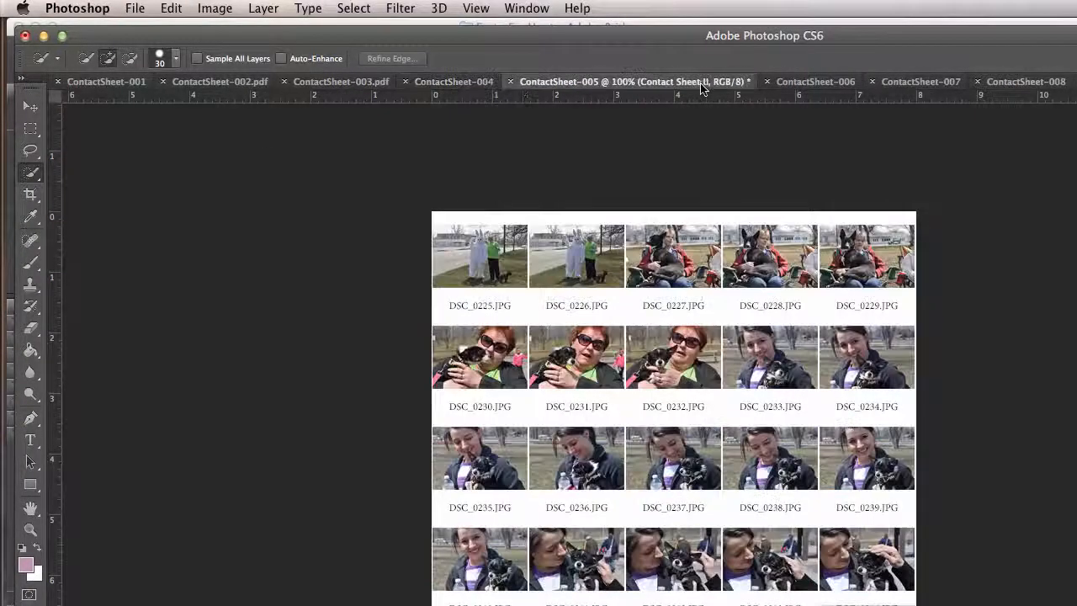